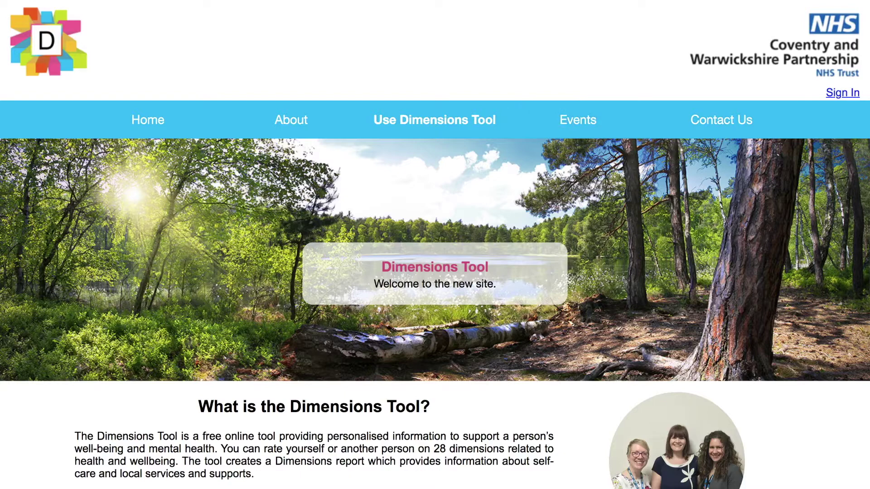
# Begin a Dimensions Tool rating from its introduction page and continue past the general guidance and privacy statement.
pyautogui.scroll(-5, 435, 244)
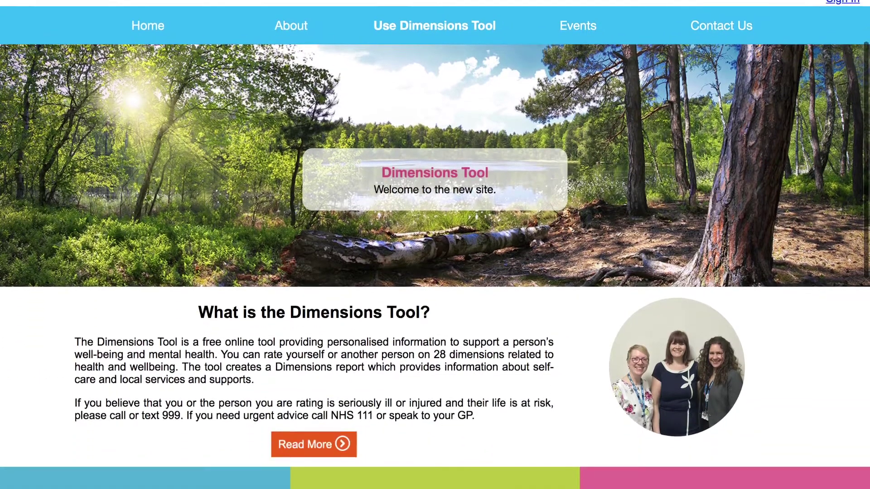
pyautogui.scroll(-1, 435, 245)
pyautogui.scroll(-5, 436, 244)
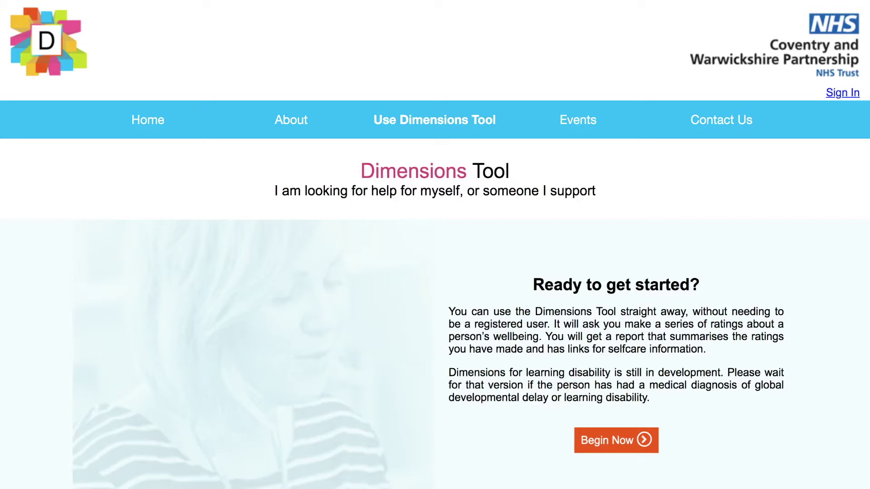
pyautogui.scroll(-5, 435, 245)
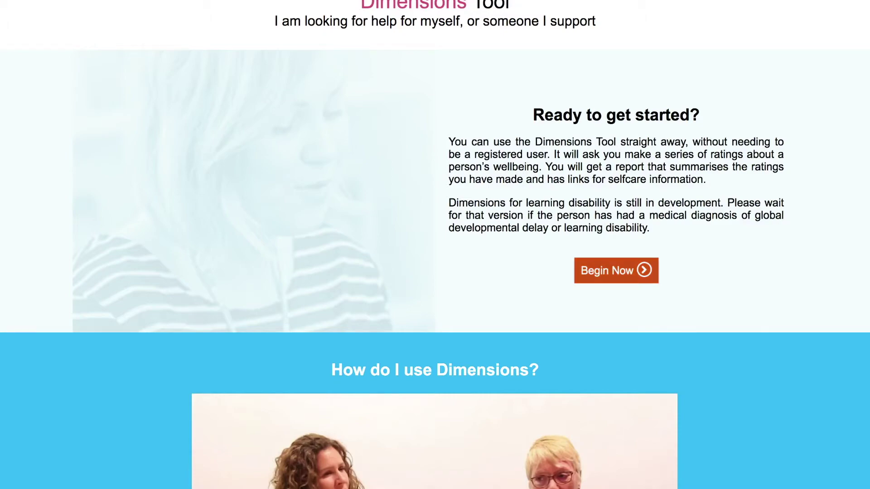
pyautogui.click(616, 271)
pyautogui.scroll(-3, 435, 245)
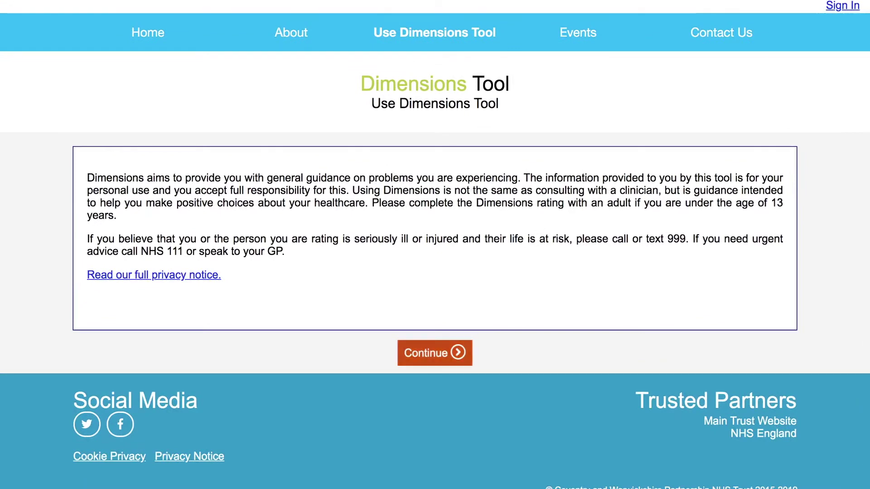
pyautogui.click(435, 353)
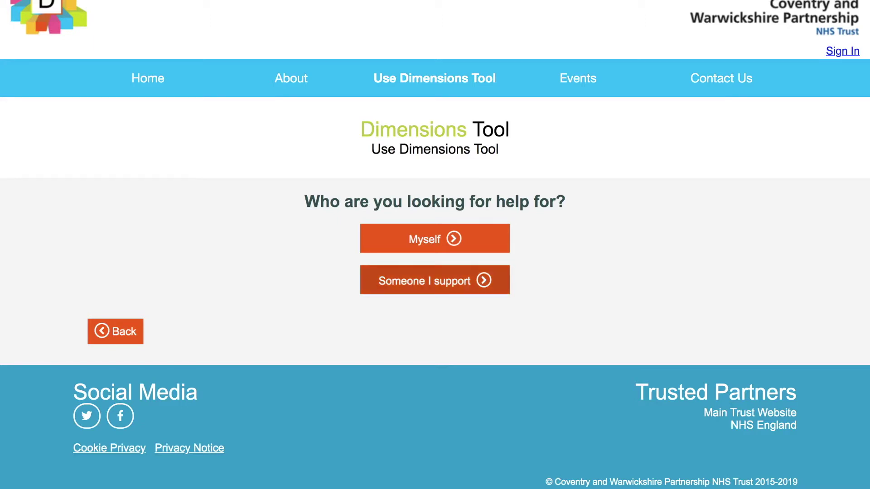
# Enter the person's details: someone I support, age group 5-12, Female, living in Warwickshire, with no diagnosed learning disability.
pyautogui.click(435, 281)
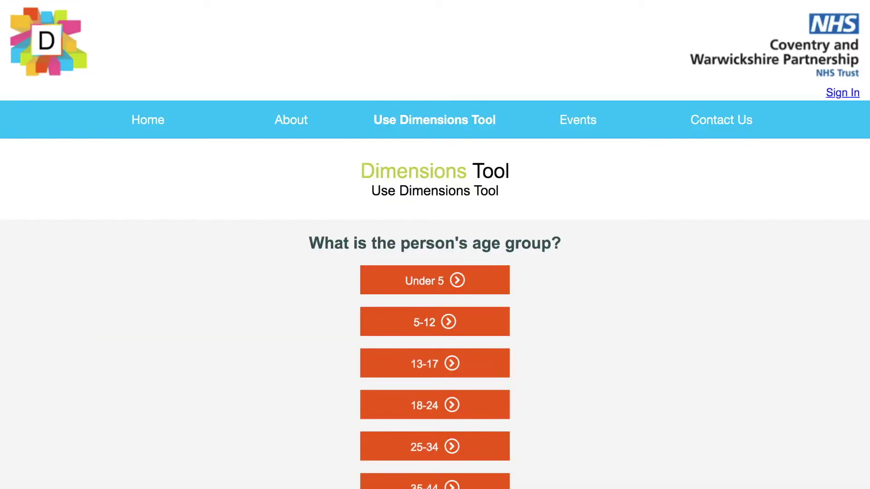
pyautogui.scroll(-3, 435, 245)
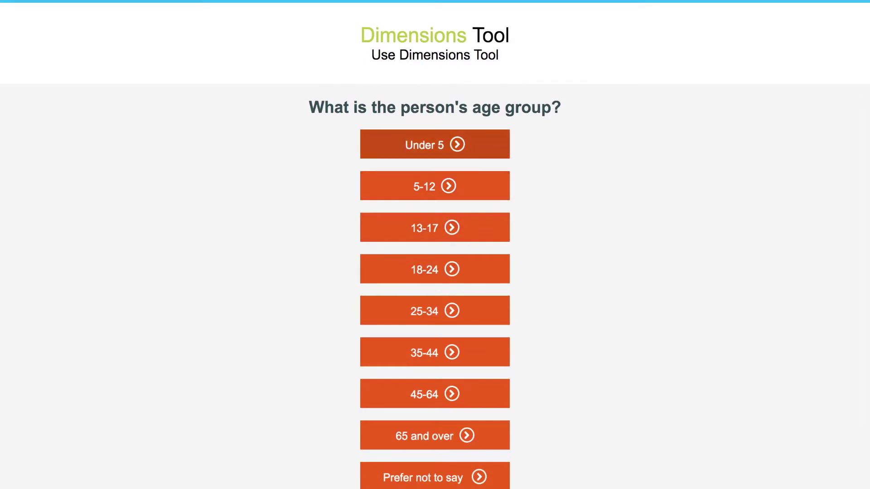
pyautogui.click(435, 186)
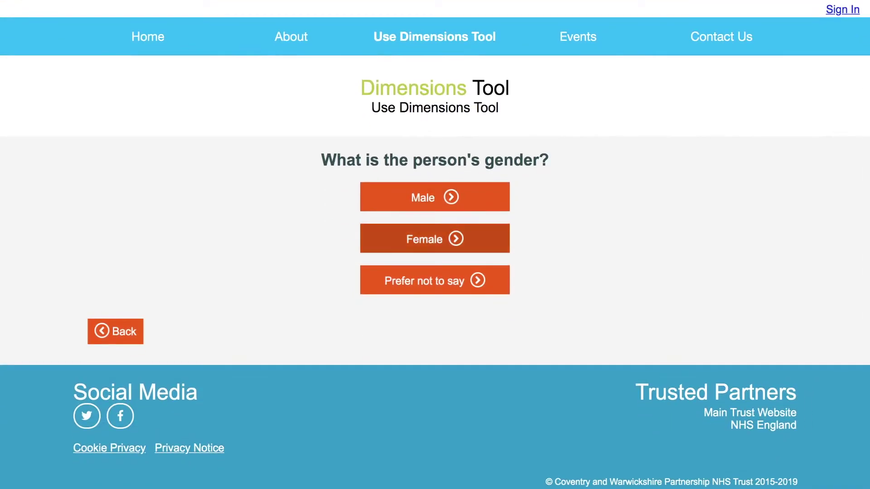
pyautogui.click(434, 238)
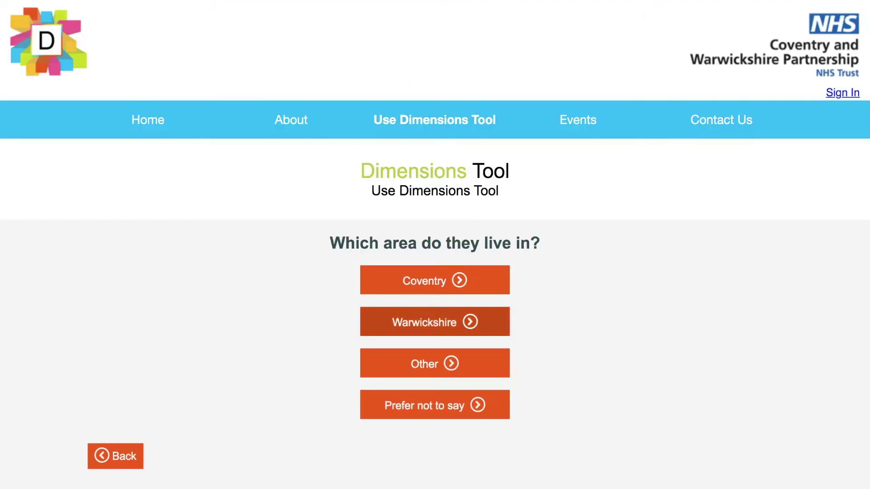
pyautogui.click(435, 322)
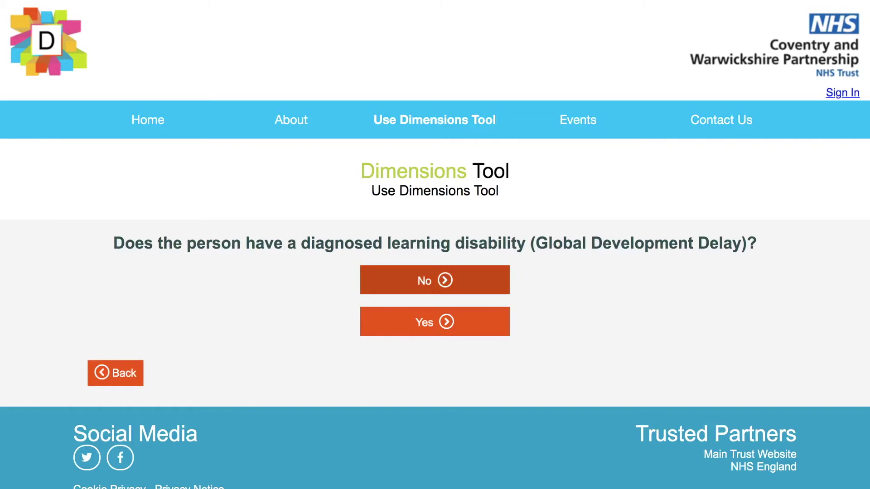
pyautogui.click(435, 280)
# Set the Worrying & anxiety rating to 6.
pyautogui.scroll(-5, 435, 245)
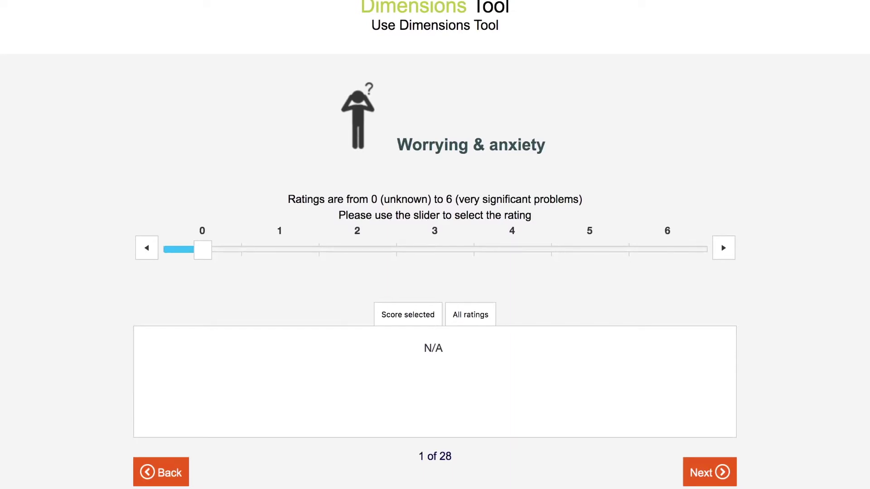
pyautogui.moveTo(203, 250); pyautogui.dragTo(280, 250)
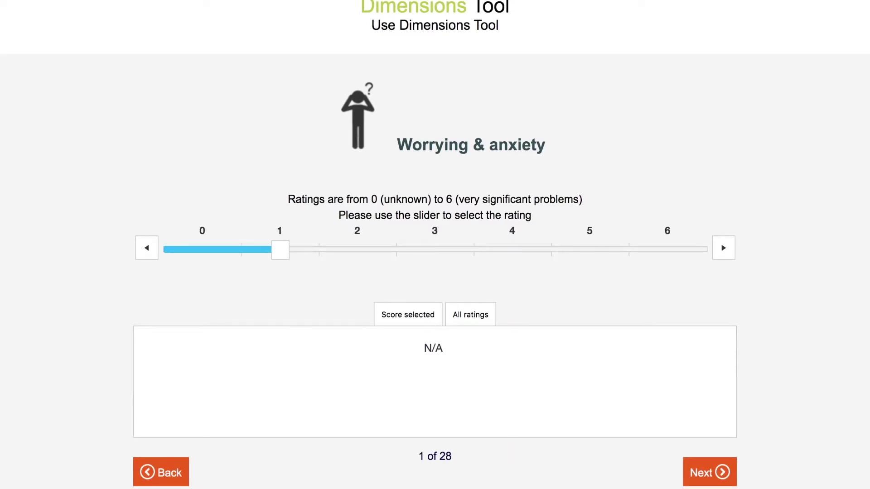
pyautogui.press('Right')
pyautogui.press('Right')
pyautogui.press('Right')
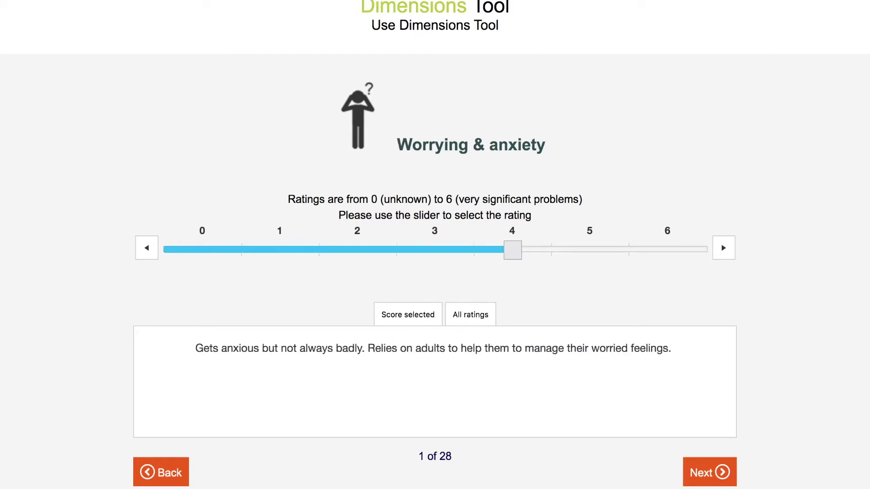
pyautogui.press('Right')
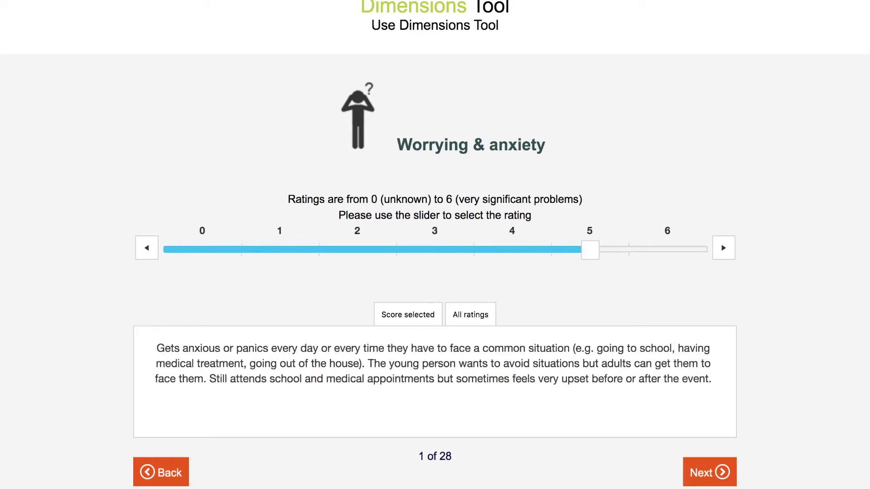
pyautogui.press('Right')
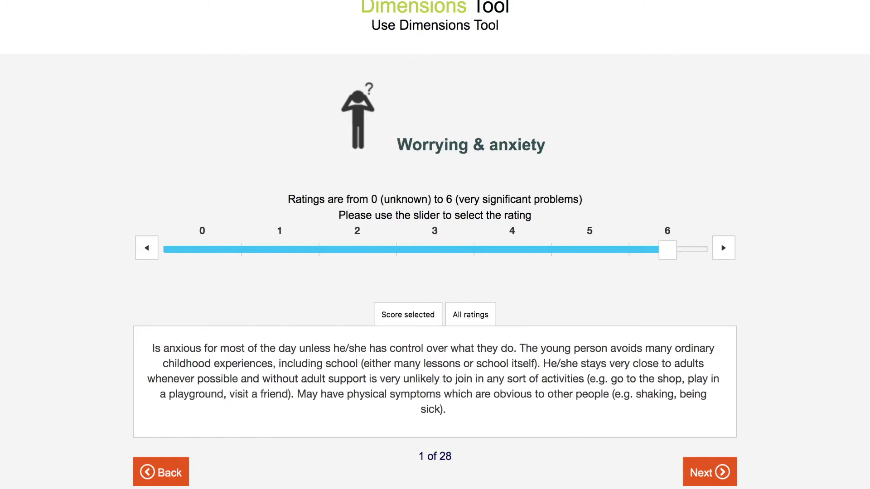
# Review the descriptions of all rating bands for Worrying & anxiety and return to the selected score's description.
pyautogui.click(470, 314)
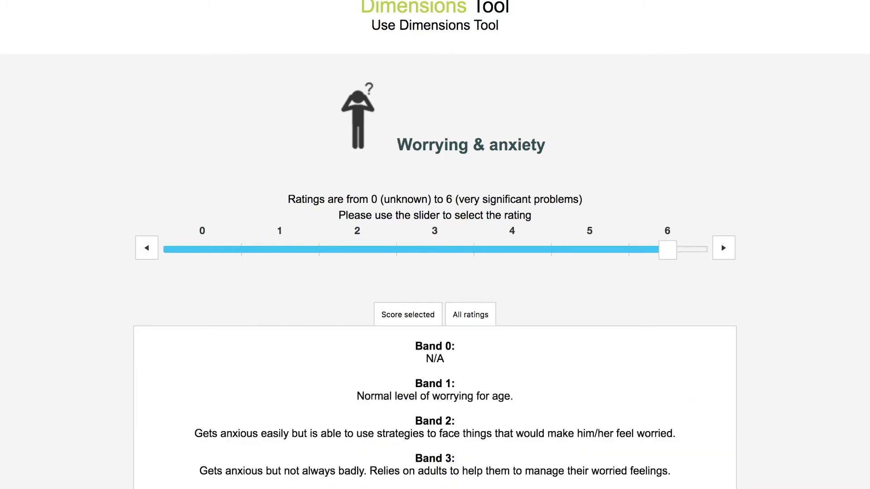
pyautogui.scroll(-5, 435, 245)
pyautogui.scroll(-1, 436, 245)
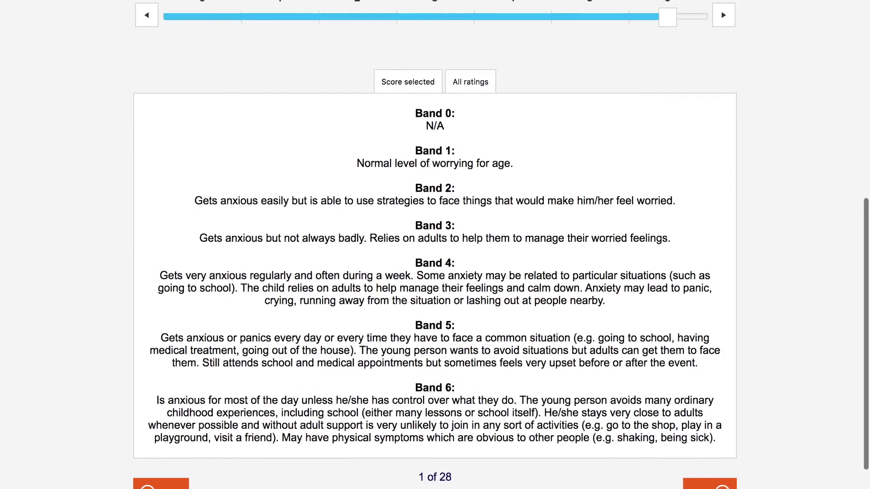
pyautogui.scroll(6, 435, 245)
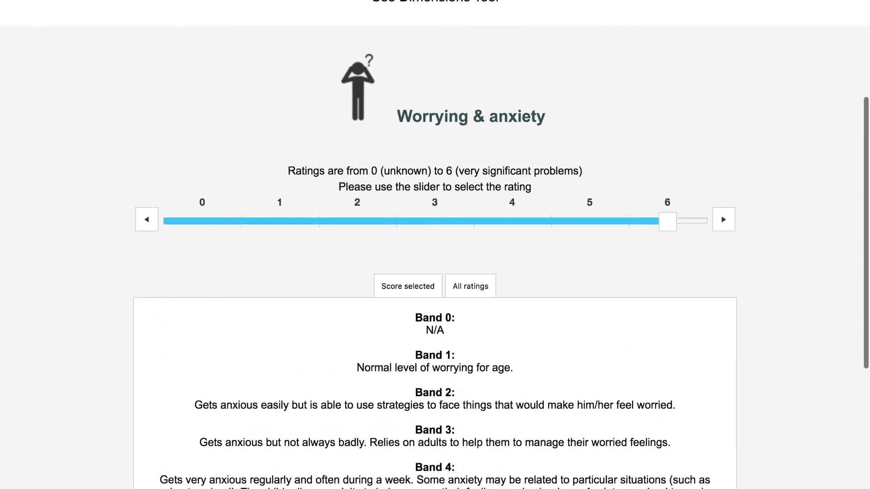
pyautogui.click(407, 286)
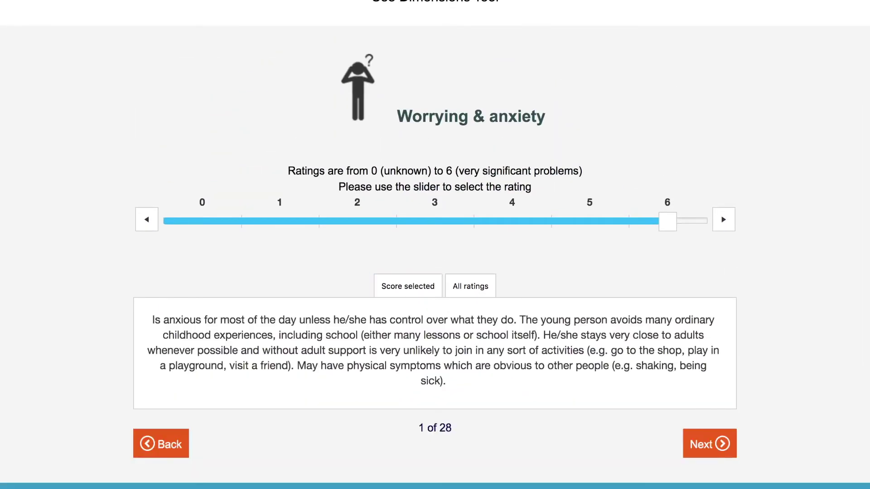
# Rate the Mood & enjoyment dimension at 4 and the Eating dimension at 2.
pyautogui.click(709, 443)
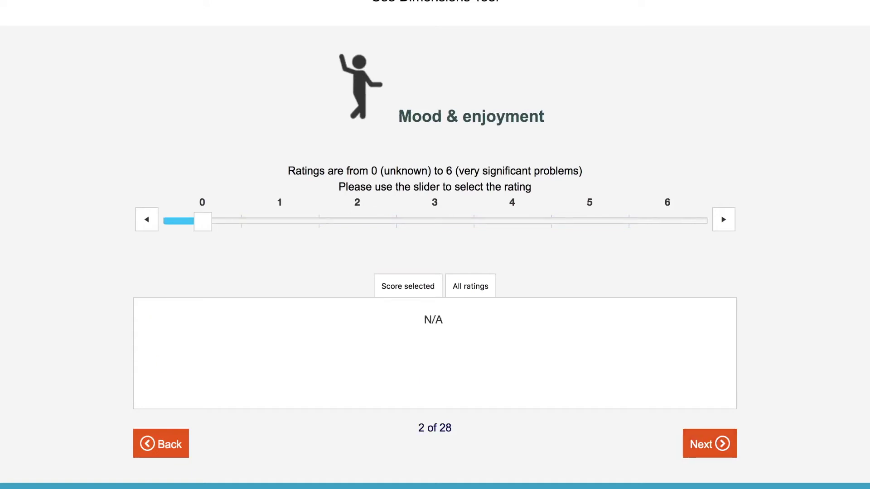
pyautogui.moveTo(203, 221); pyautogui.dragTo(513, 222)
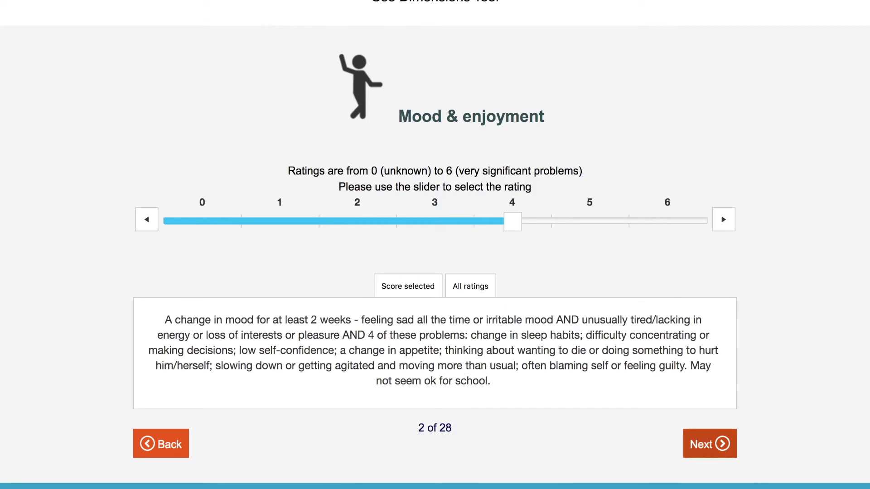
pyautogui.click(709, 444)
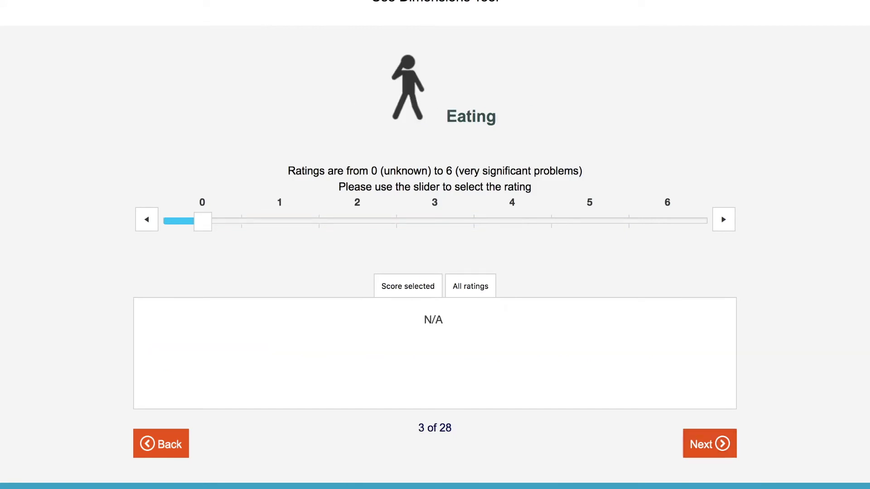
pyautogui.moveTo(203, 221); pyautogui.dragTo(357, 221)
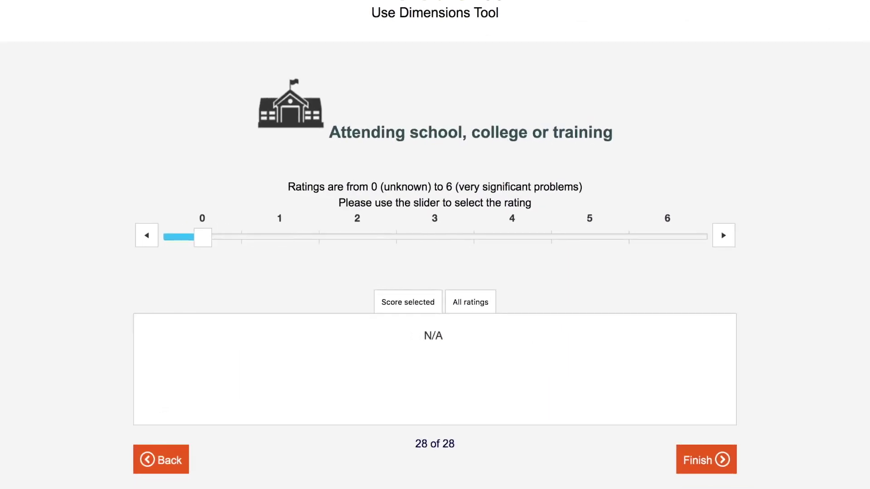
# Rate Attending school, college or training at 4 and finish the questionnaire to generate the report.
pyautogui.moveTo(203, 237); pyautogui.dragTo(512, 237)
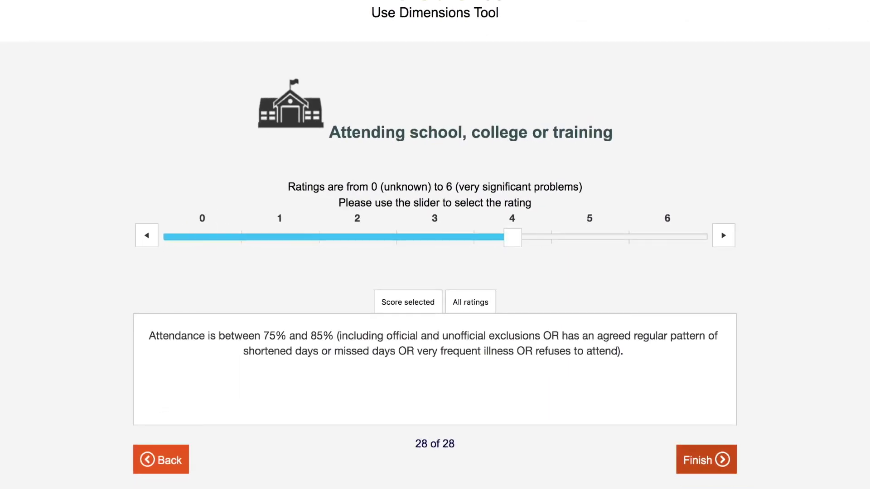
pyautogui.click(707, 460)
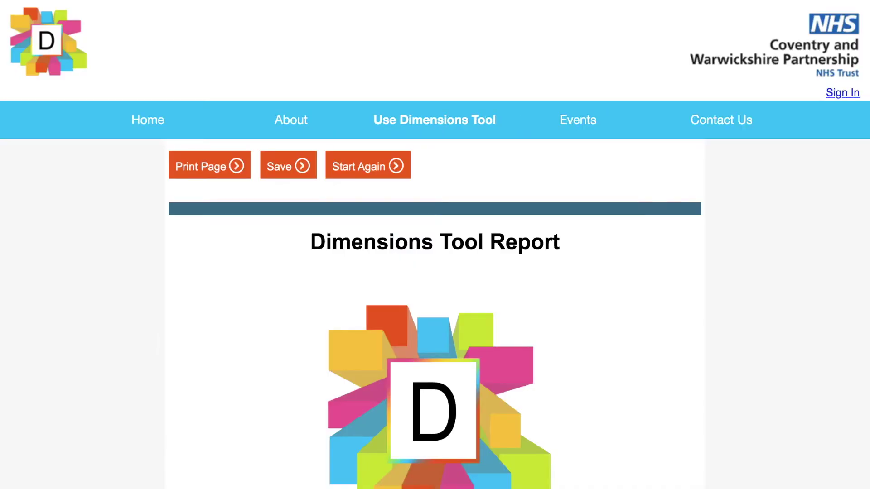
# Examine the generated report's summary, the Thinking & Learning chart with its ratings, and a linked self-care resource.
pyautogui.scroll(-5, 435, 245)
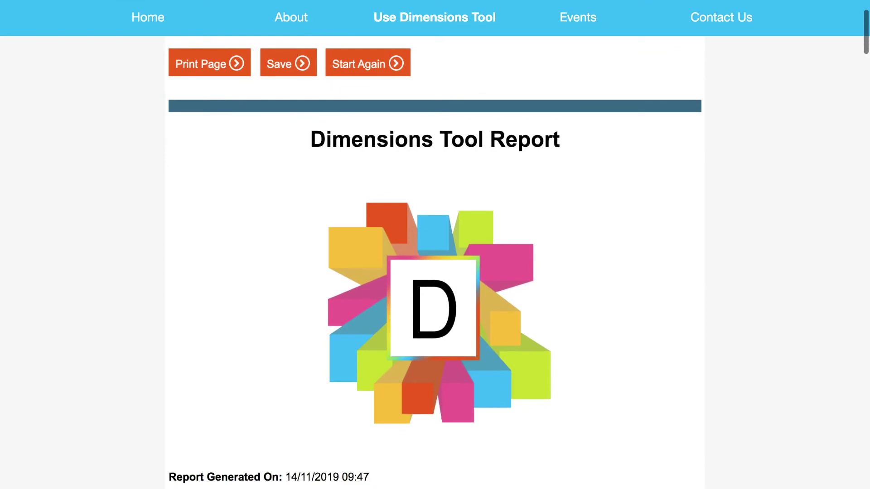
pyautogui.scroll(-3, 435, 245)
pyautogui.scroll(-3, 435, 245)
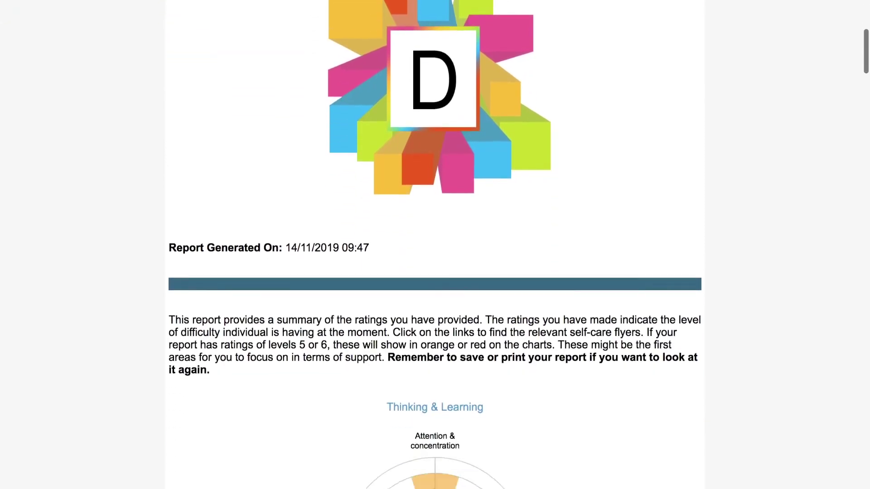
pyautogui.scroll(-5, 435, 245)
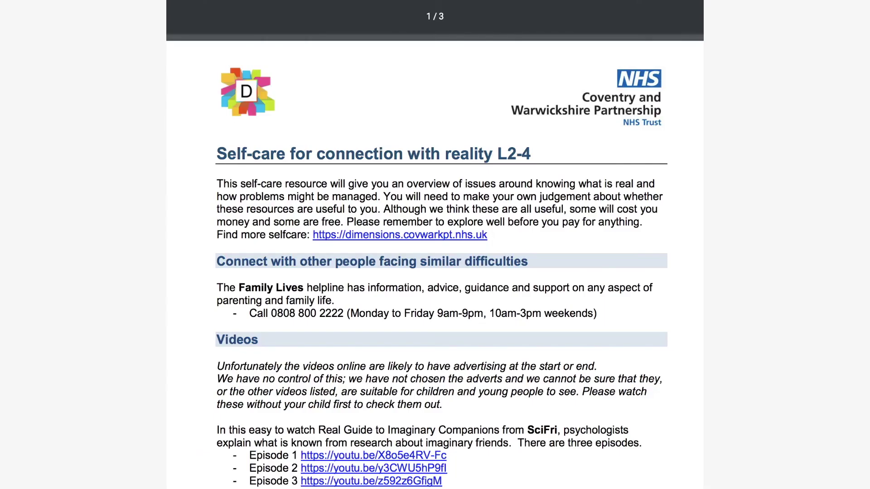
pyautogui.scroll(-6, 435, 245)
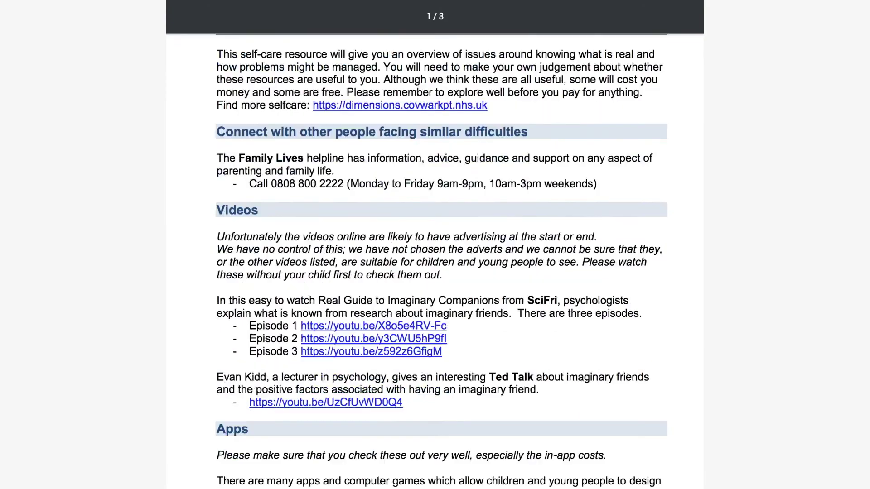
pyautogui.scroll(-9, 435, 244)
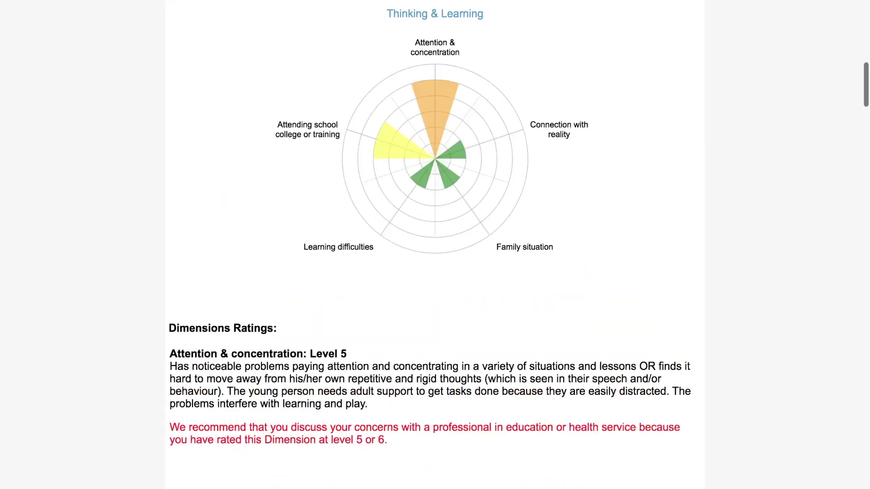
# Save the Dimensions Tool report as a PDF.
pyautogui.scroll(8, 435, 244)
pyautogui.scroll(6, 435, 244)
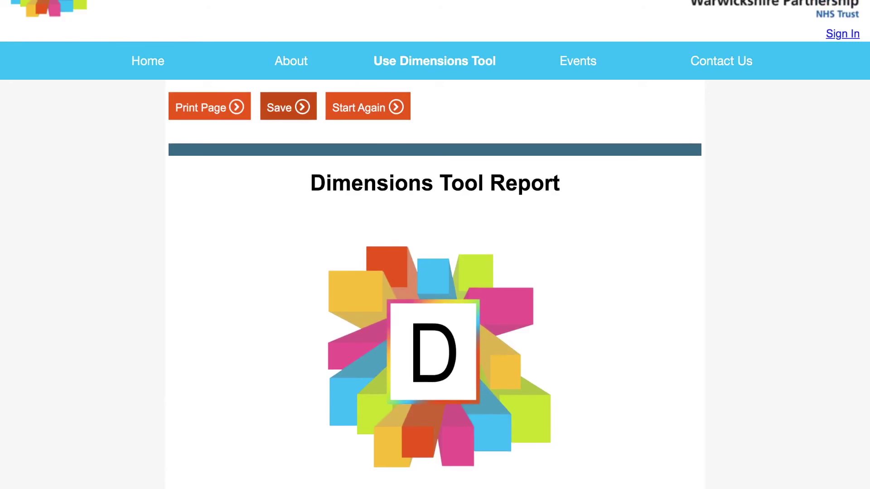
pyautogui.click(288, 106)
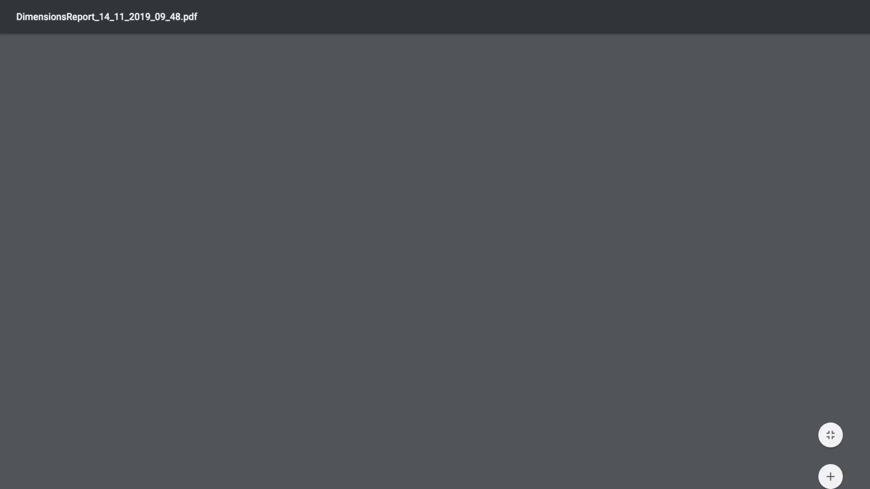
# Examine the PDF report's Thinking & Learning and Body and Health charts, their rating descriptions and self-care links.
pyautogui.scroll(-15, 435, 263)
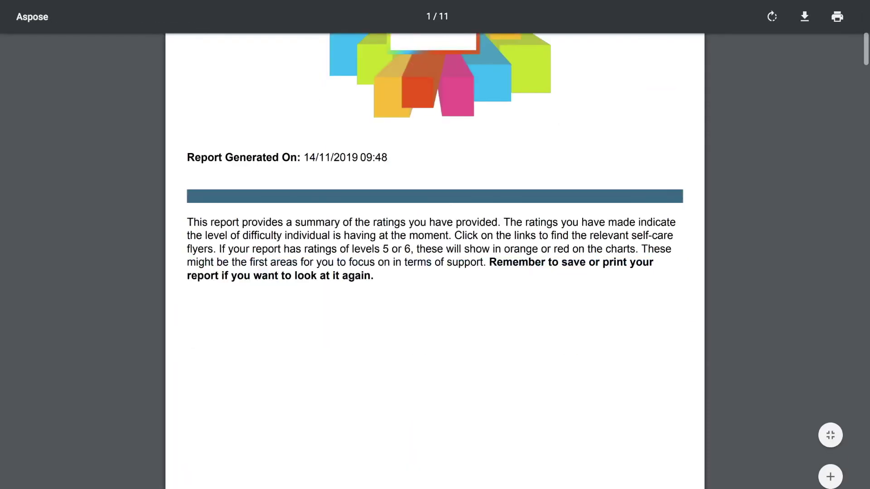
pyautogui.scroll(-5, 435, 263)
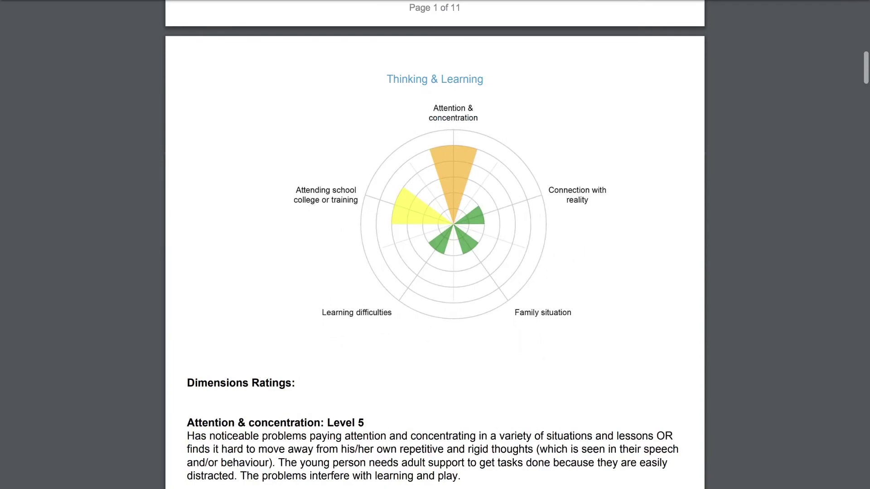
pyautogui.scroll(-4, 435, 262)
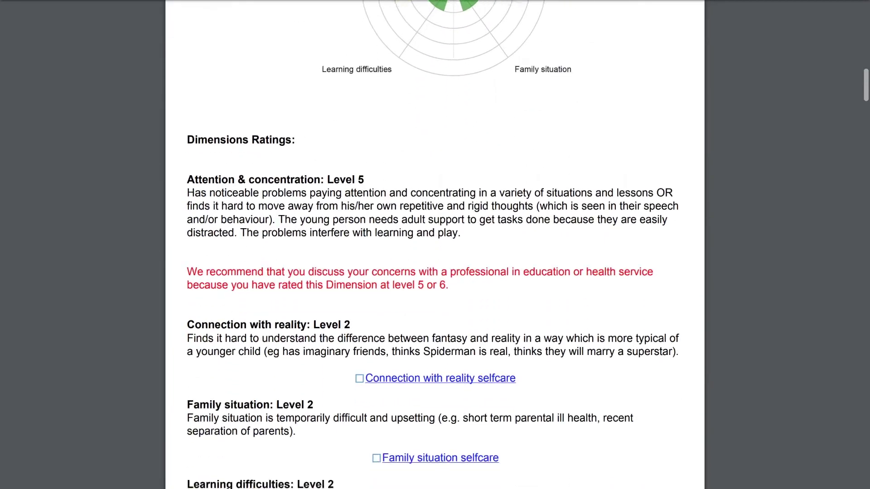
pyautogui.scroll(-3, 435, 262)
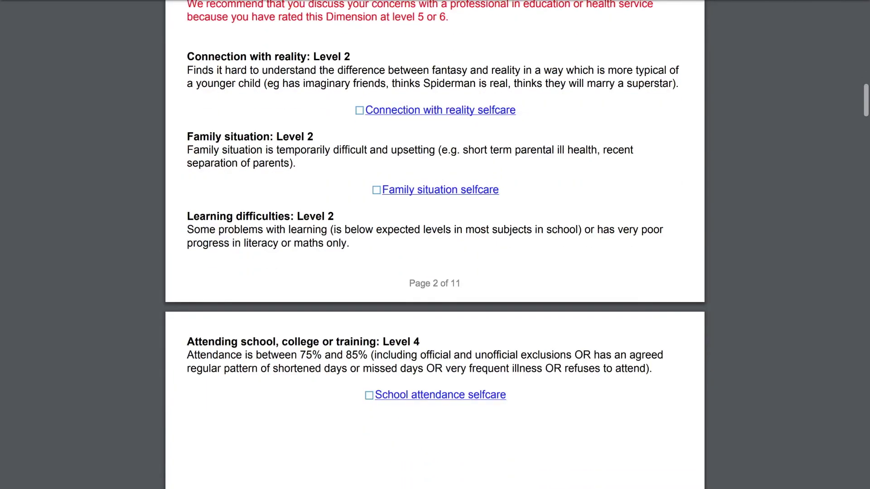
pyautogui.scroll(-2, 435, 262)
pyautogui.scroll(-6, 435, 244)
pyautogui.scroll(-10, 435, 245)
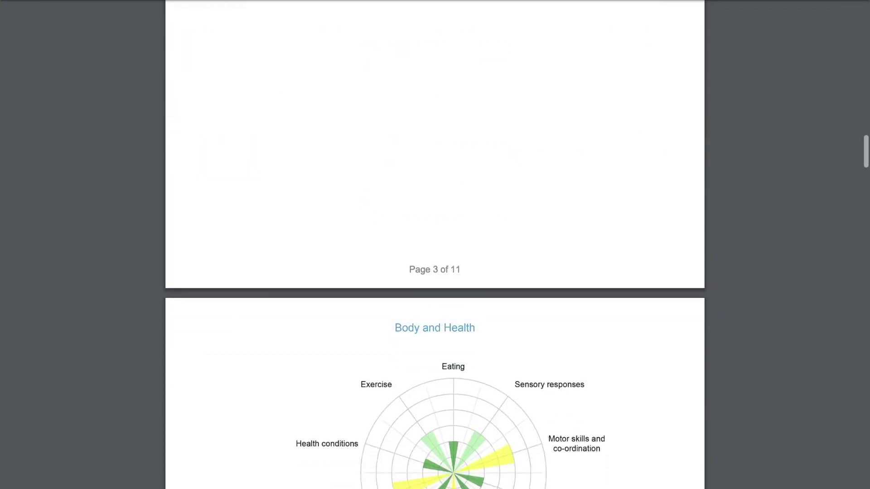
pyautogui.scroll(-1, 435, 245)
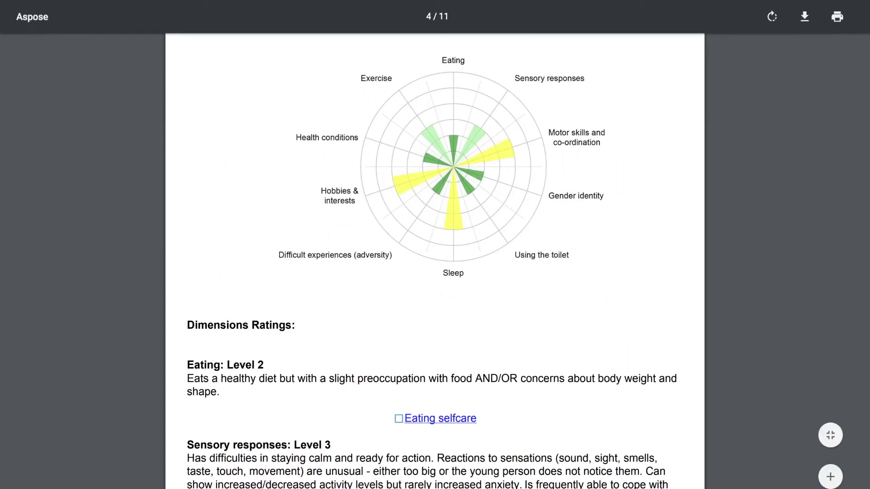
pyautogui.scroll(-5, 435, 245)
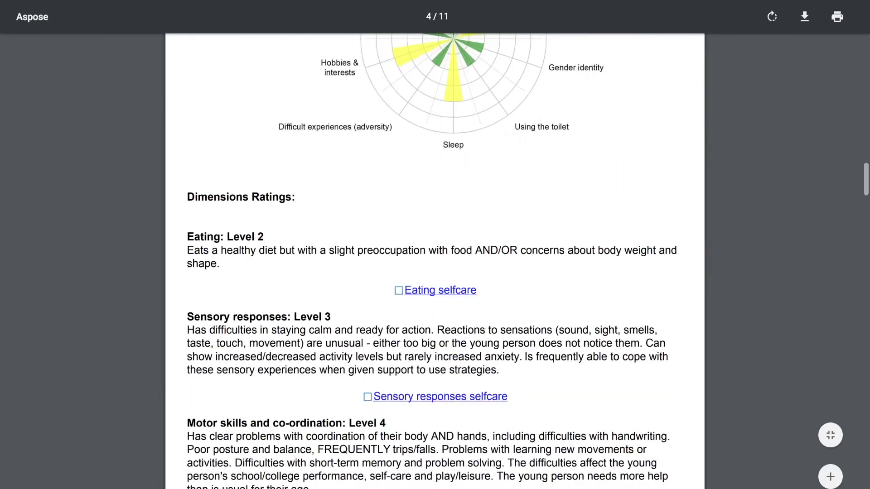
pyautogui.scroll(-5, 435, 245)
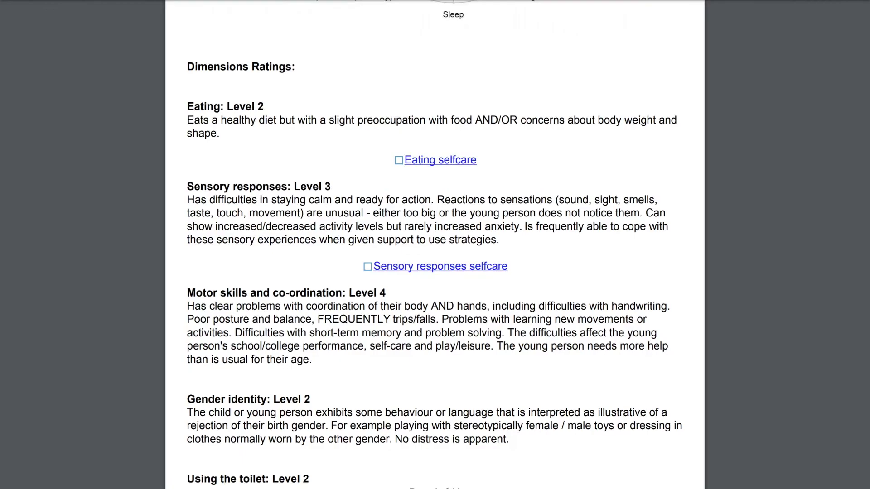